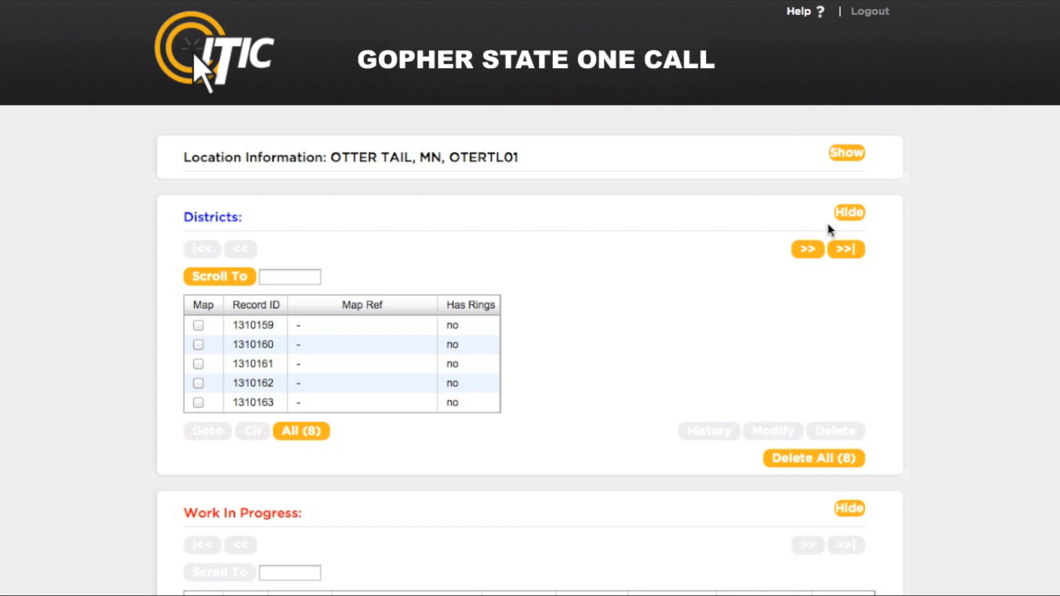
Display all district polygons on the map and centre the map on them
scroll(959, 294, "down", 3)
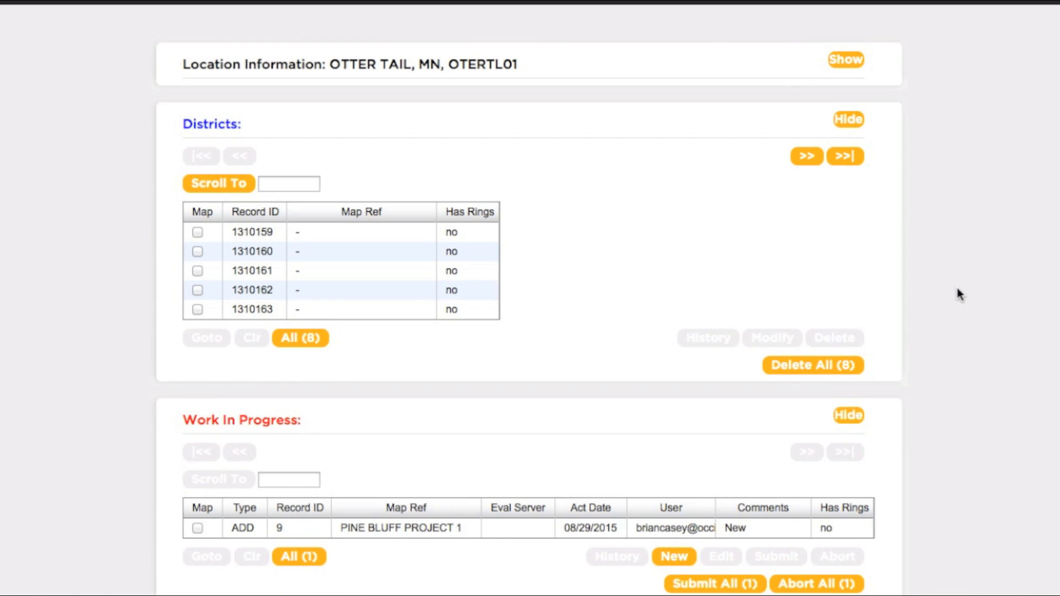
scroll(958, 294, "down", 5)
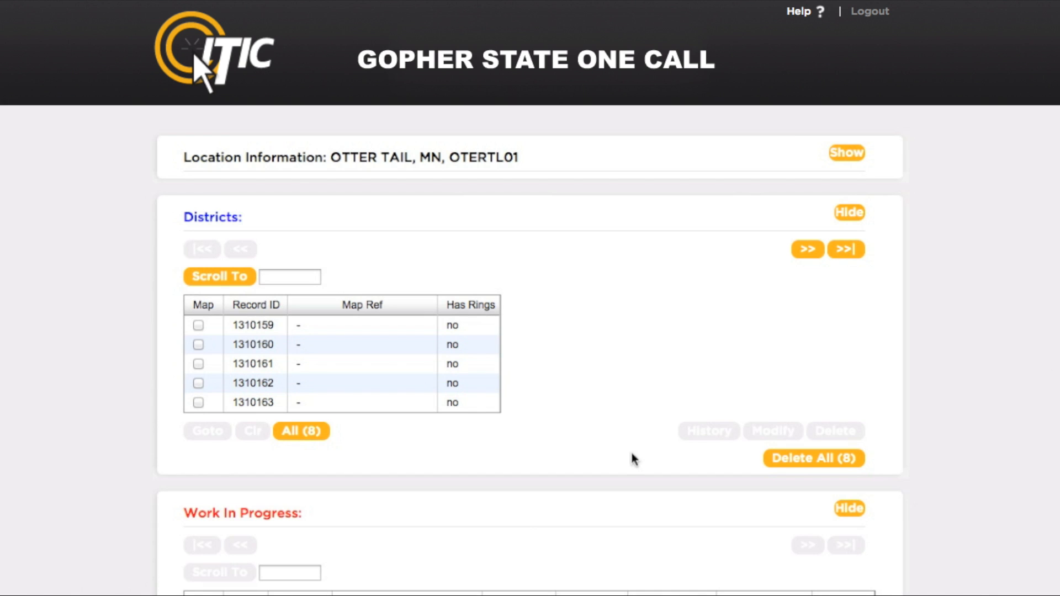
left_click(319, 431)
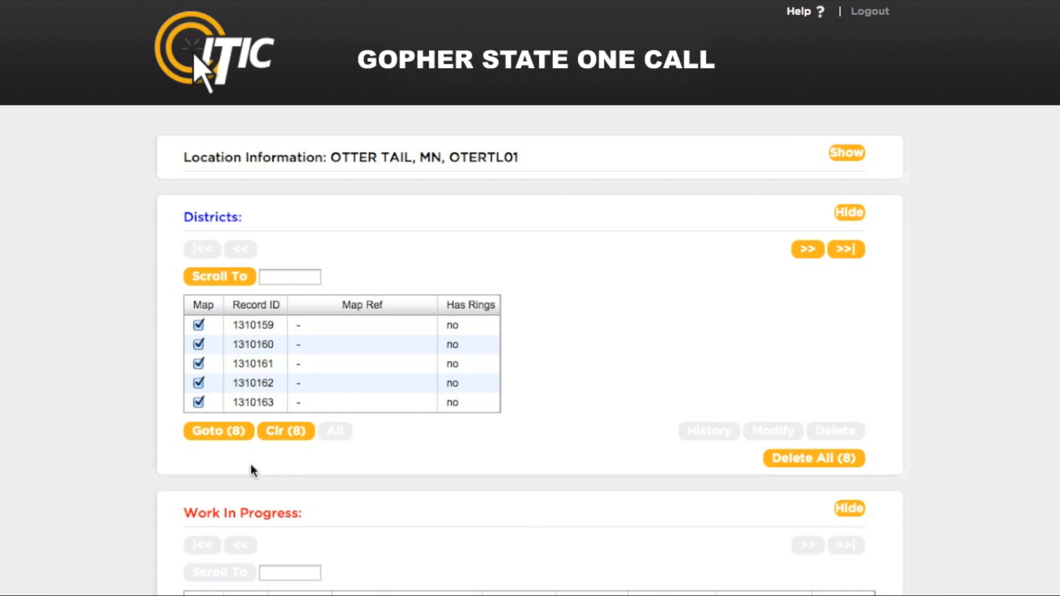
left_click(233, 431)
scroll(78, 443, "down", 8)
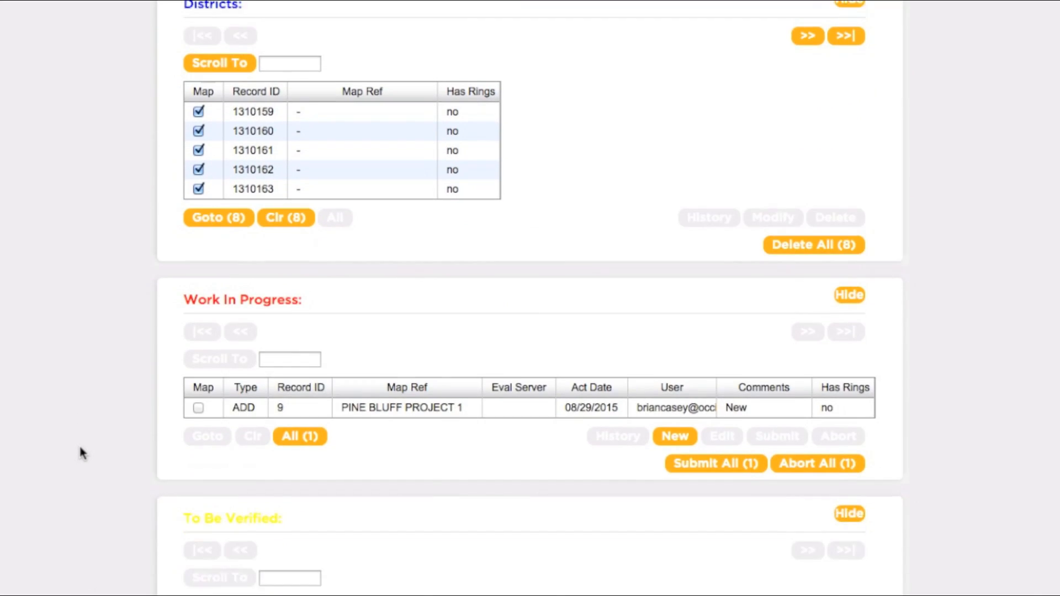
scroll(80, 452, "down", 10)
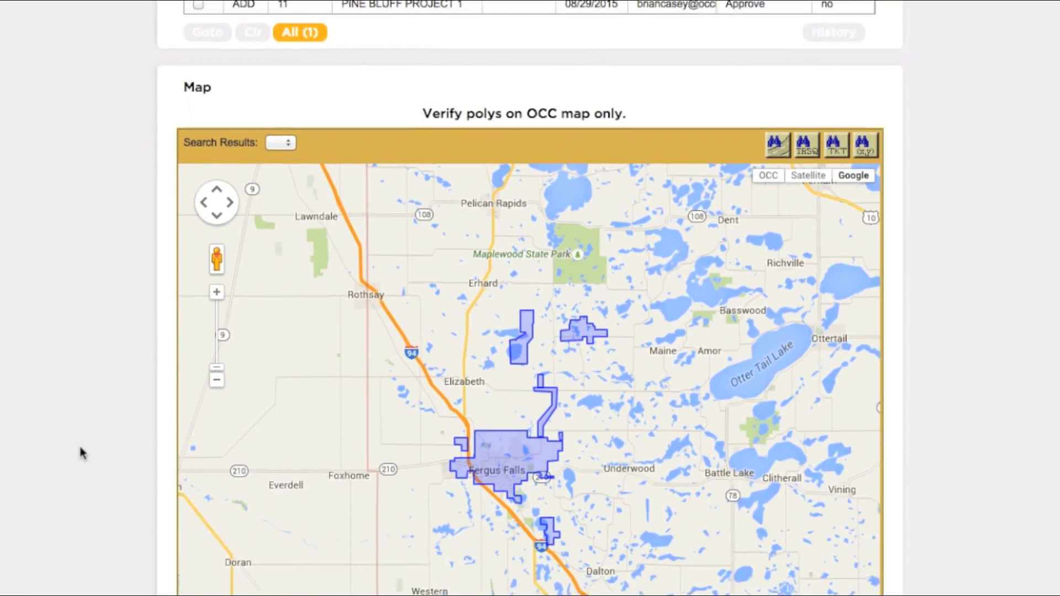
scroll(80, 449, "down", 2)
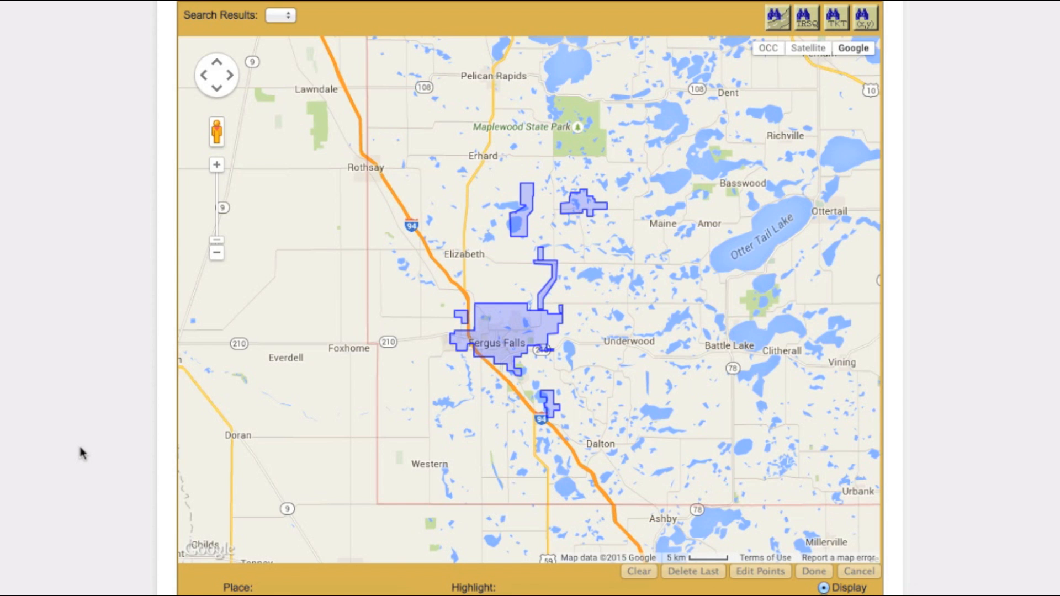
Display all Work In Progress, To Be Verified and Committed records on the map alongside the districts
scroll(80, 448, "up", 12)
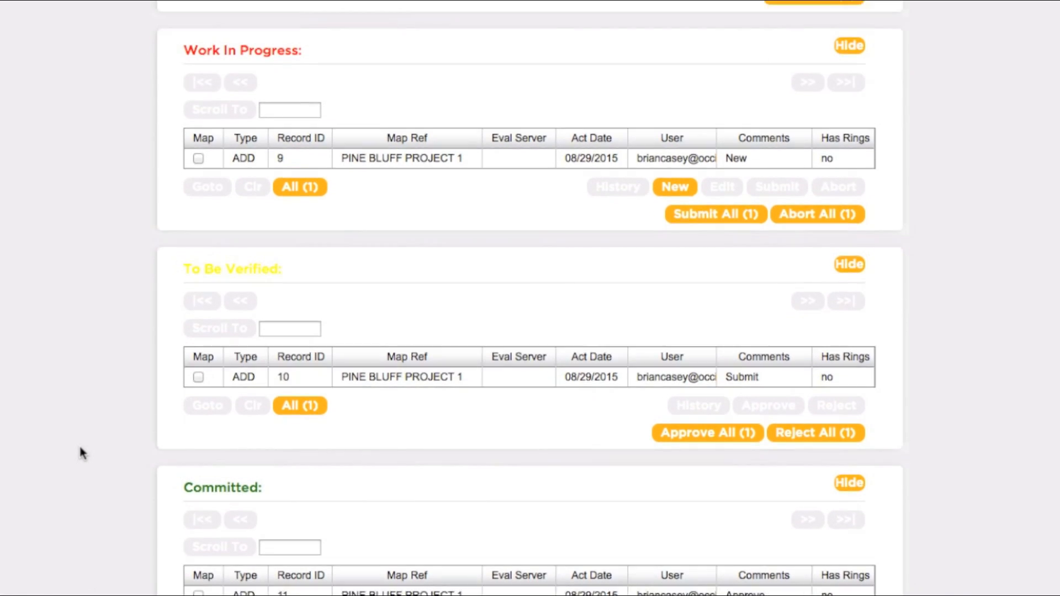
scroll(79, 452, "up", 2)
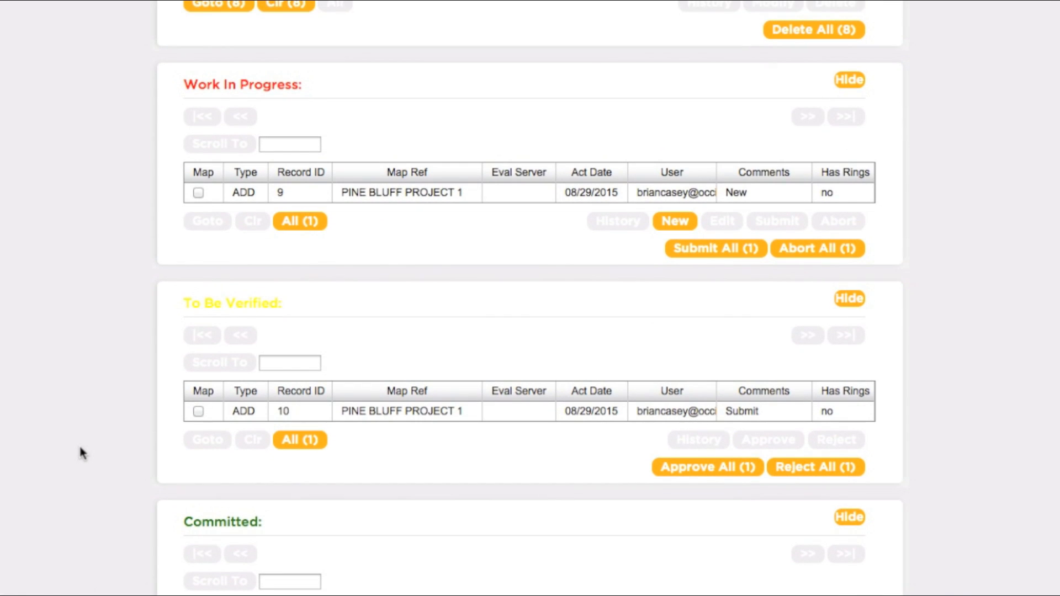
left_click(289, 222)
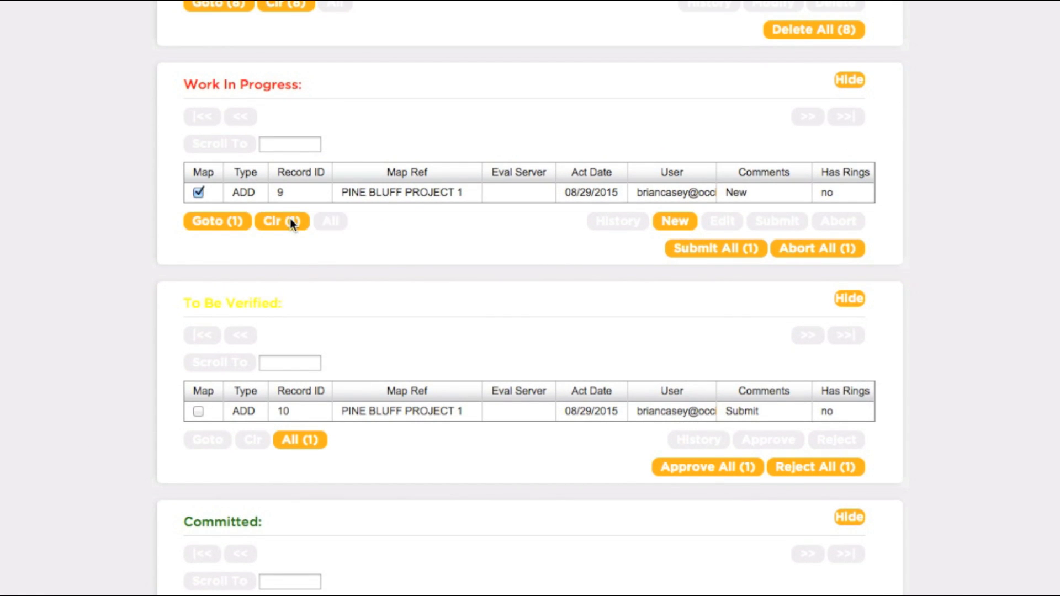
left_click(310, 442)
scroll(111, 450, "down", 4)
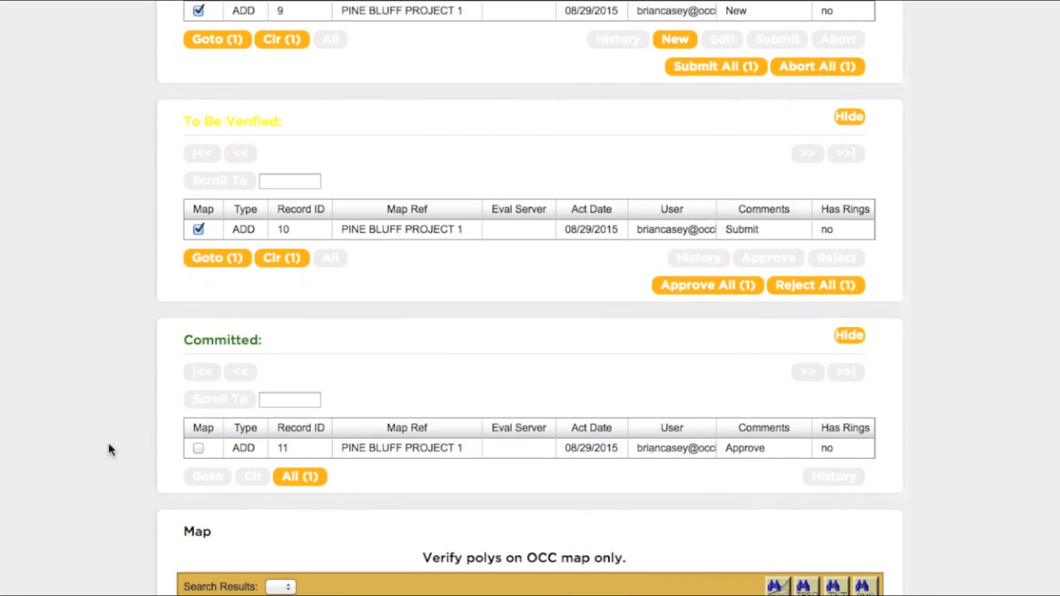
left_click(290, 456)
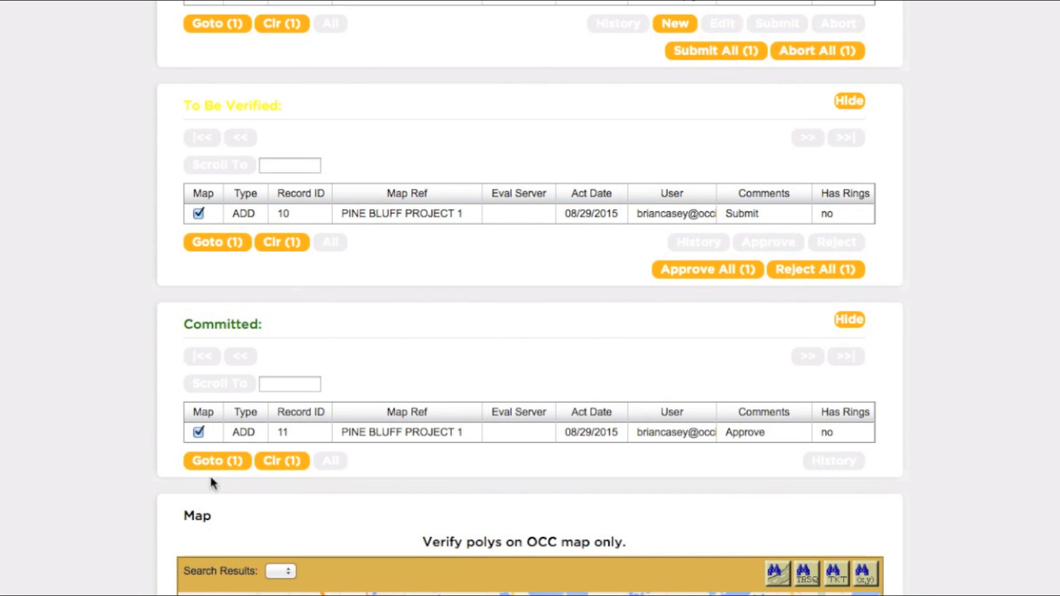
scroll(109, 471, "down", 9)
scroll(109, 466, "down", 3)
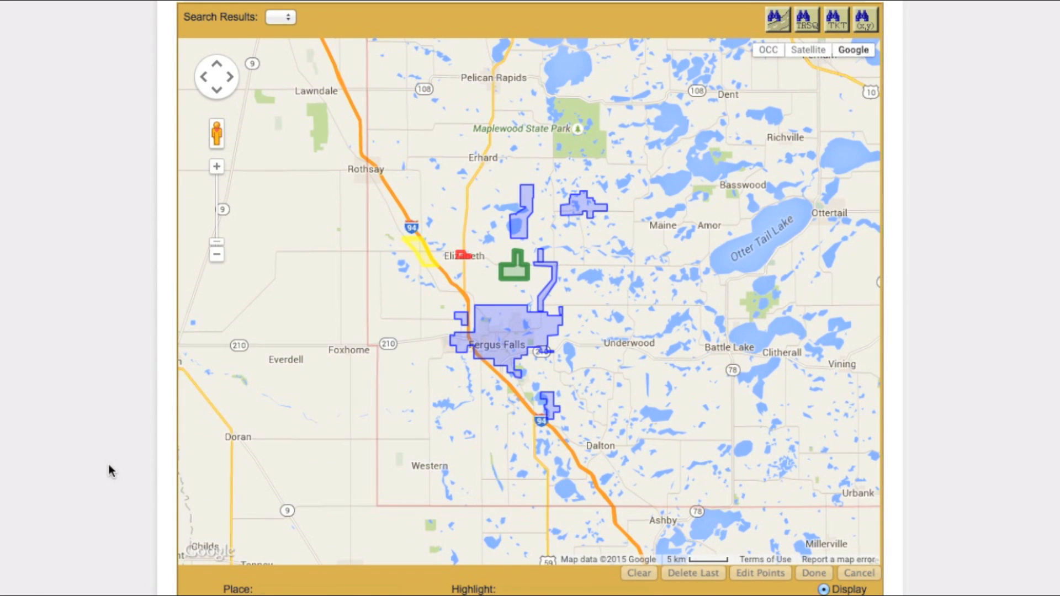
Pick the small L-shaped district just northwest of Fergus Falls on the map and display only its record 1310160
left_click(217, 170)
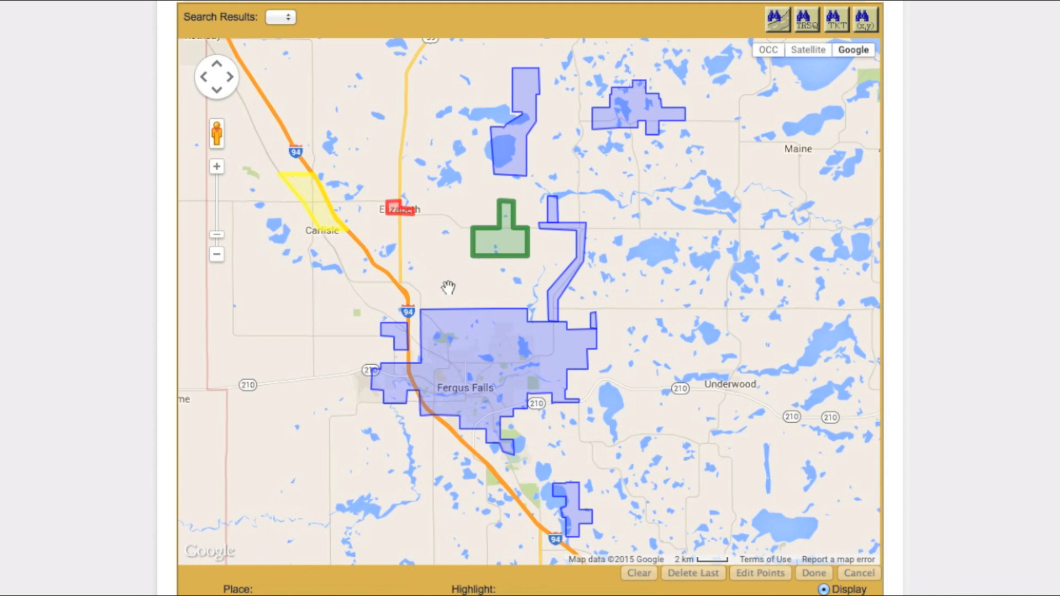
left_click(400, 338)
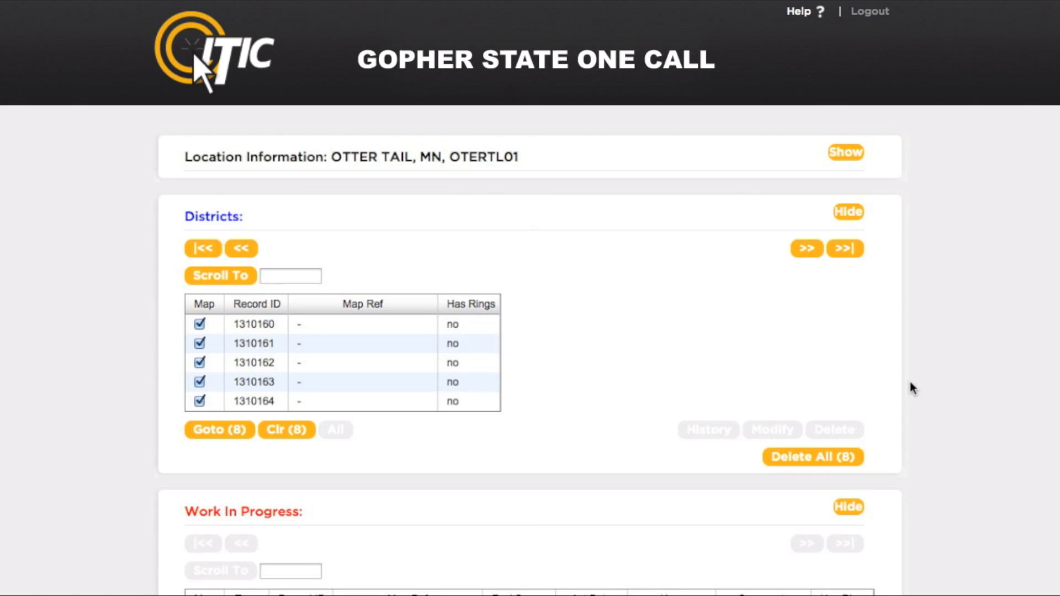
left_click(296, 434)
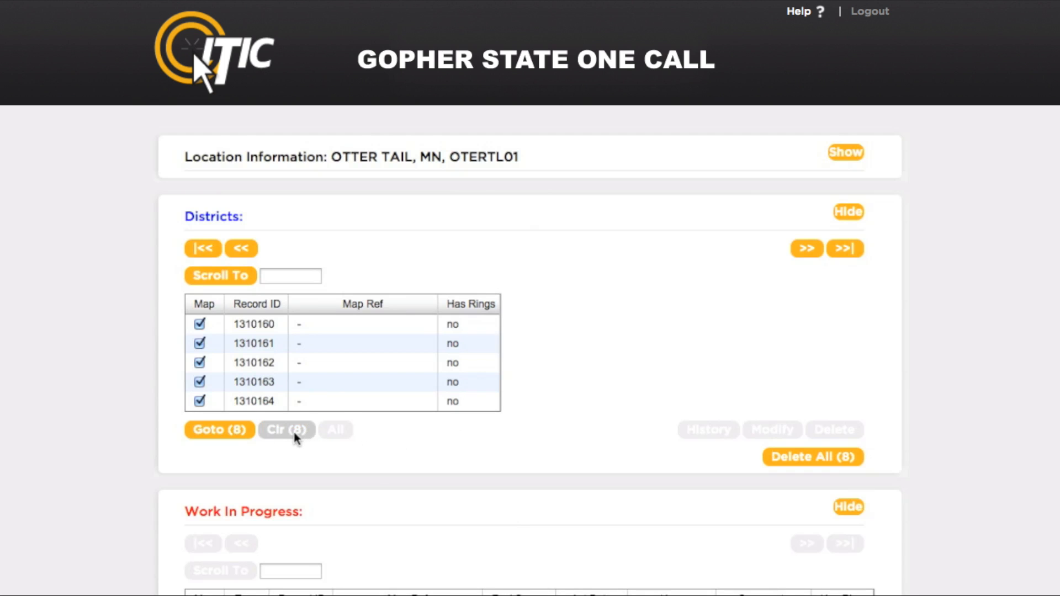
left_click(199, 324)
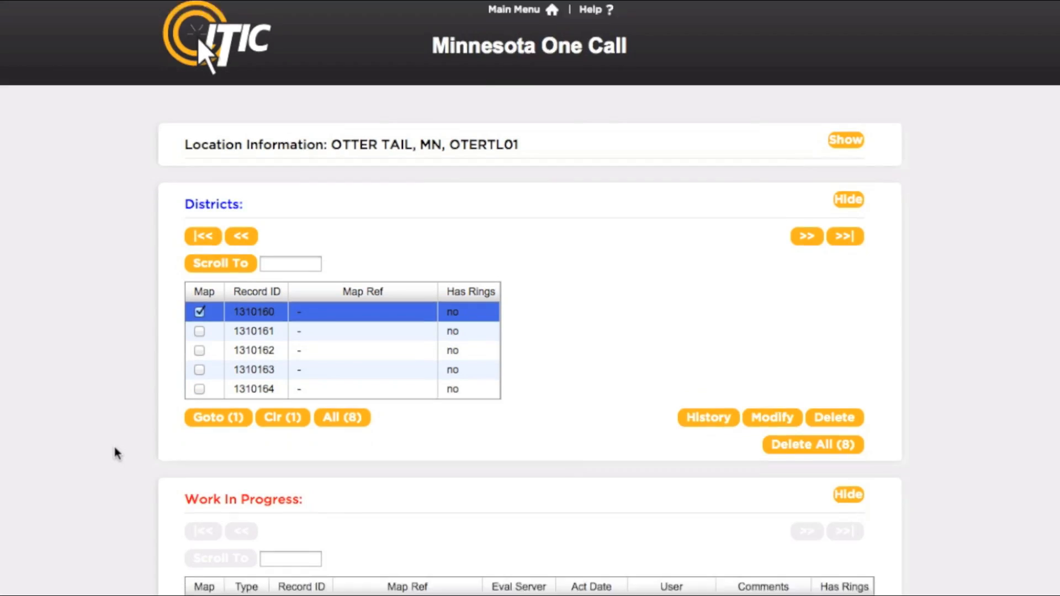
scroll(114, 446, "down", 20)
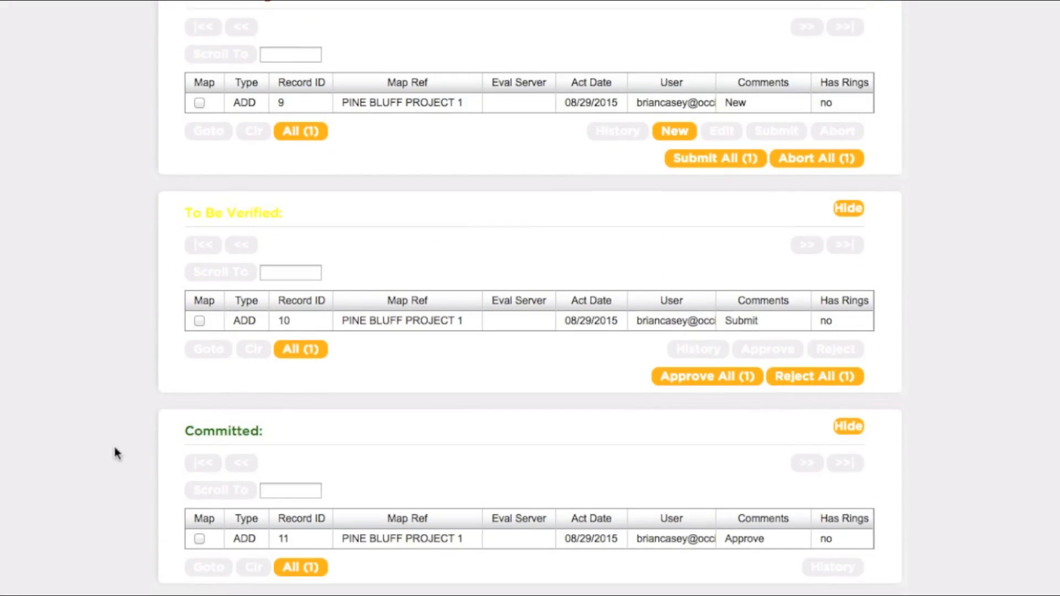
scroll(117, 427, "down", 3)
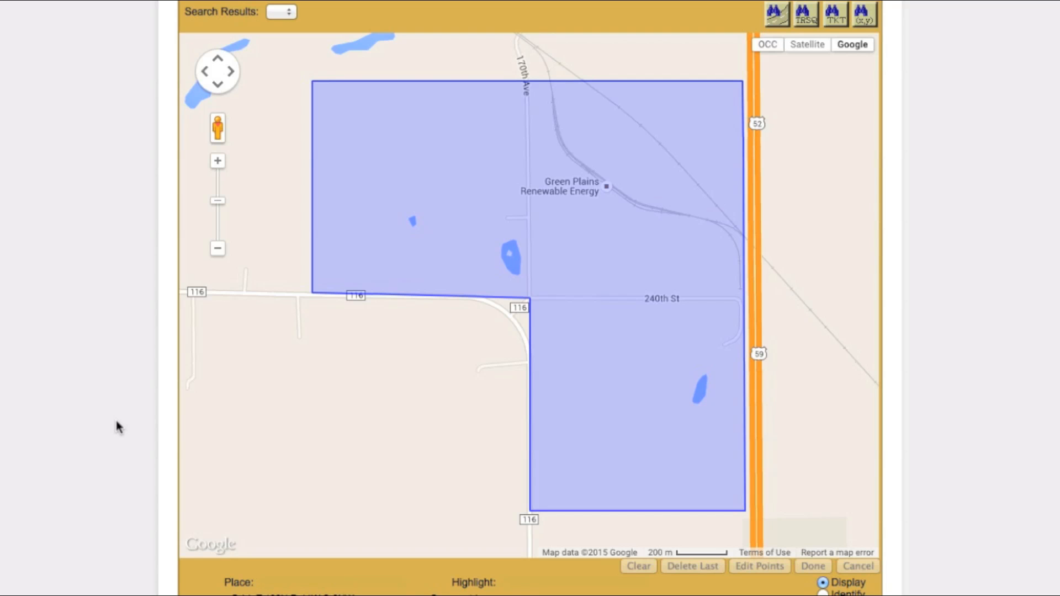
Open district record 1310160 for modification so its polygon points are editable on the map
scroll(119, 427, "up", 20)
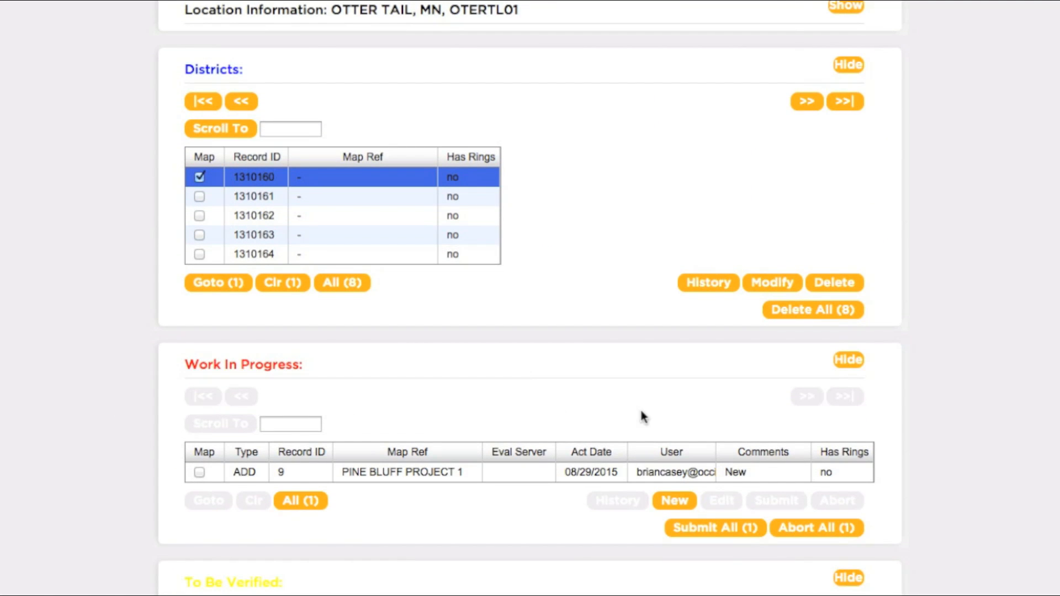
left_click(773, 283)
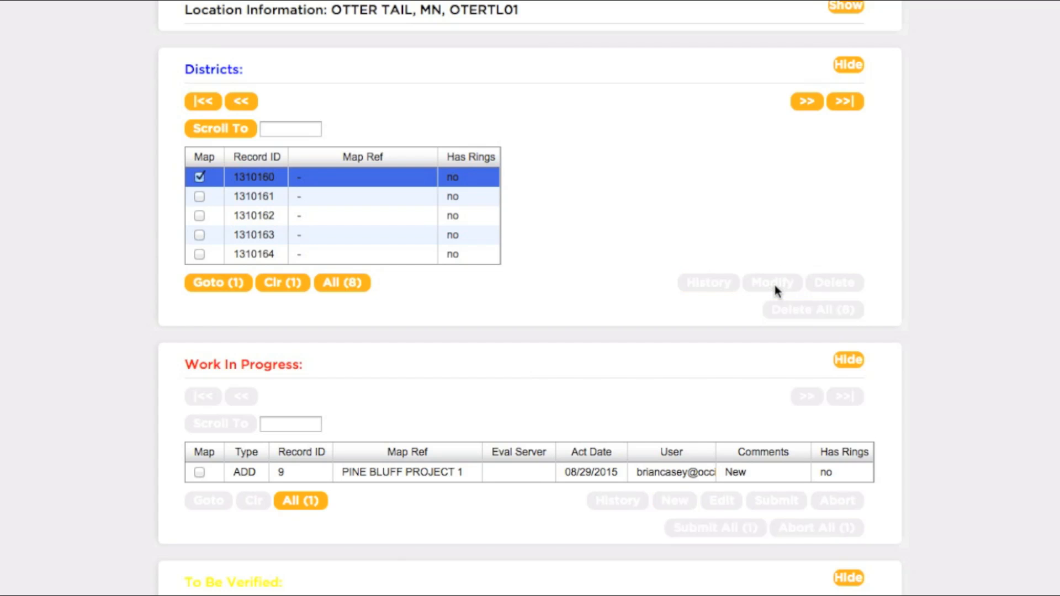
scroll(978, 305, "down", 18)
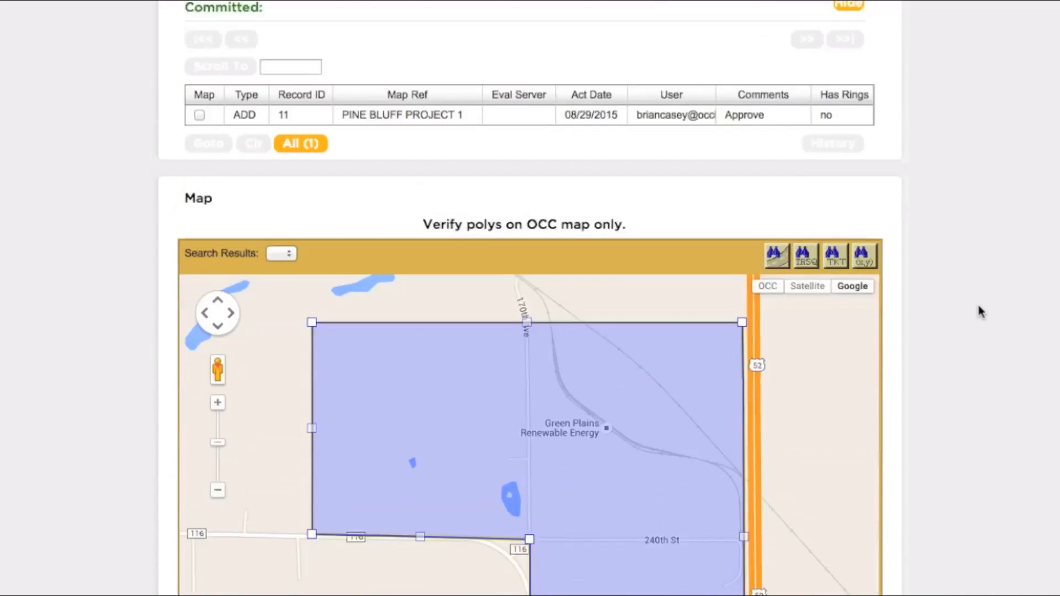
scroll(978, 312, "down", 2)
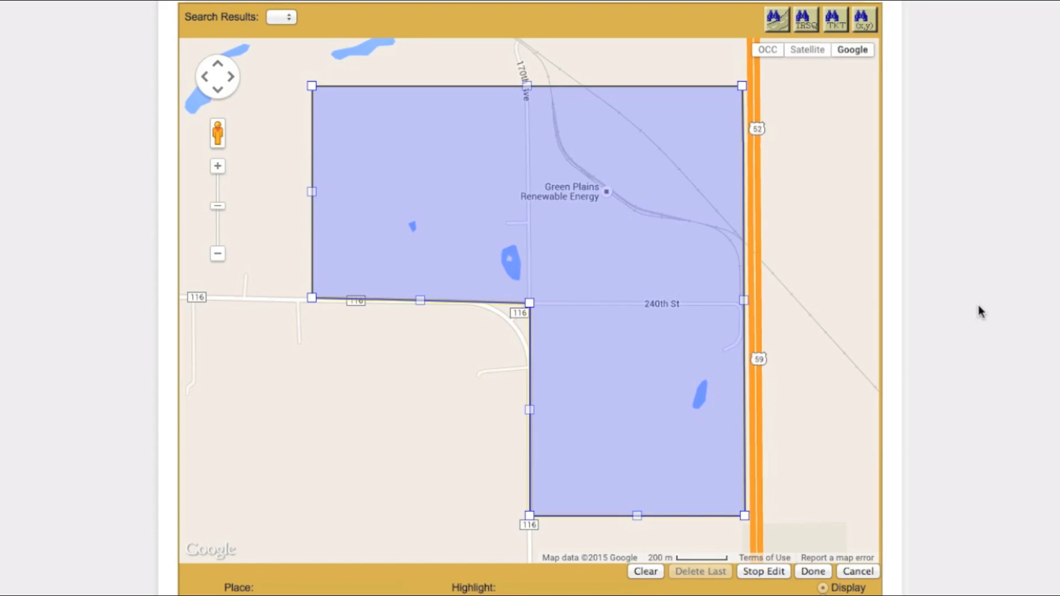
Extend the polygon west to 160th Ave by moving its inner corner southwest and the new edge's midpoint to the Route 116 crossing
left_click(218, 257)
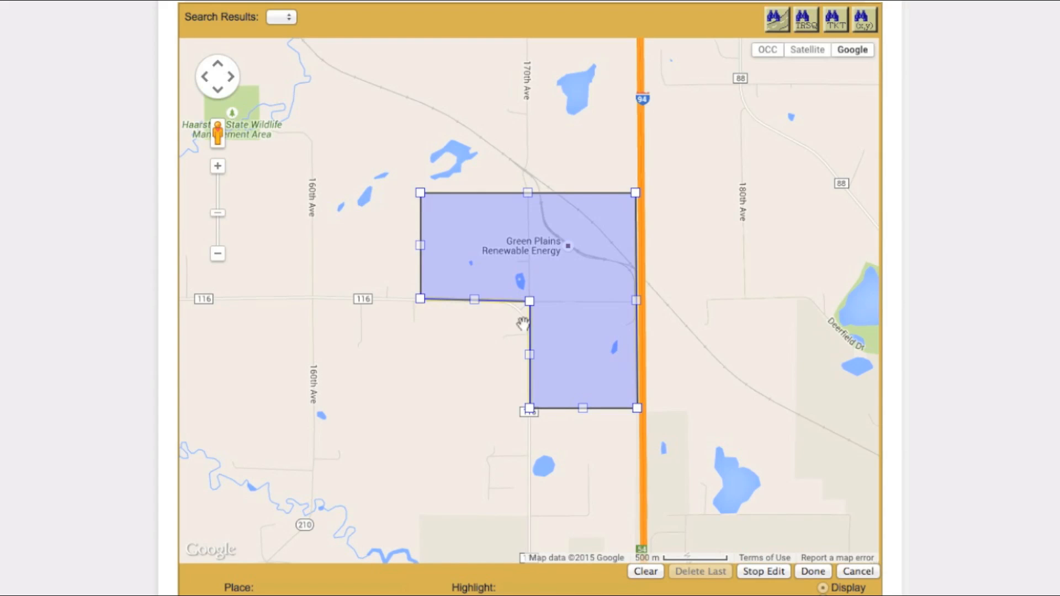
left_click(530, 301)
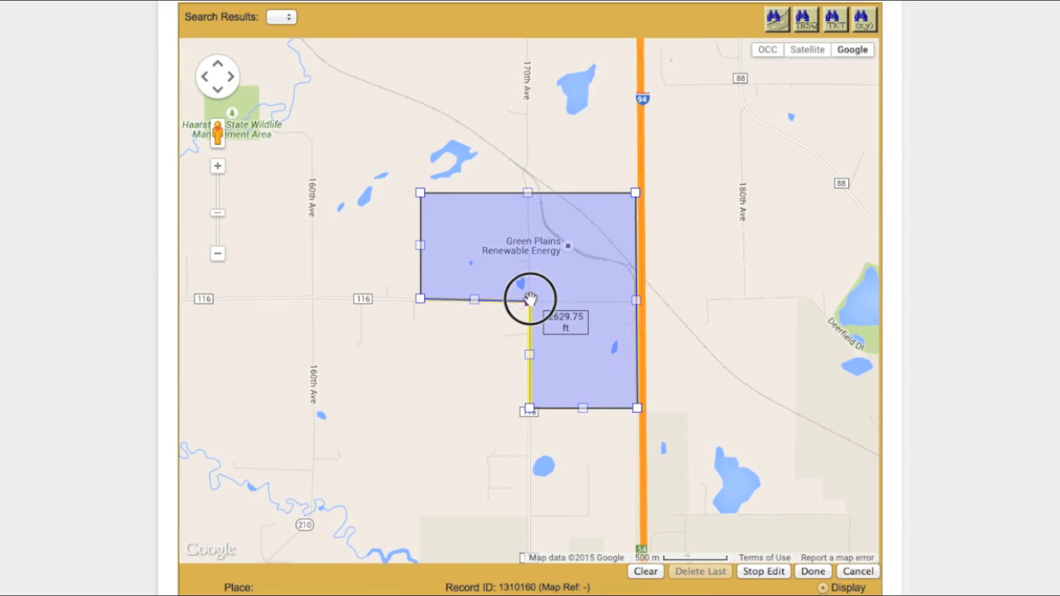
left_click_drag(530, 300, 312, 406)
left_click_drag(367, 352, 313, 297)
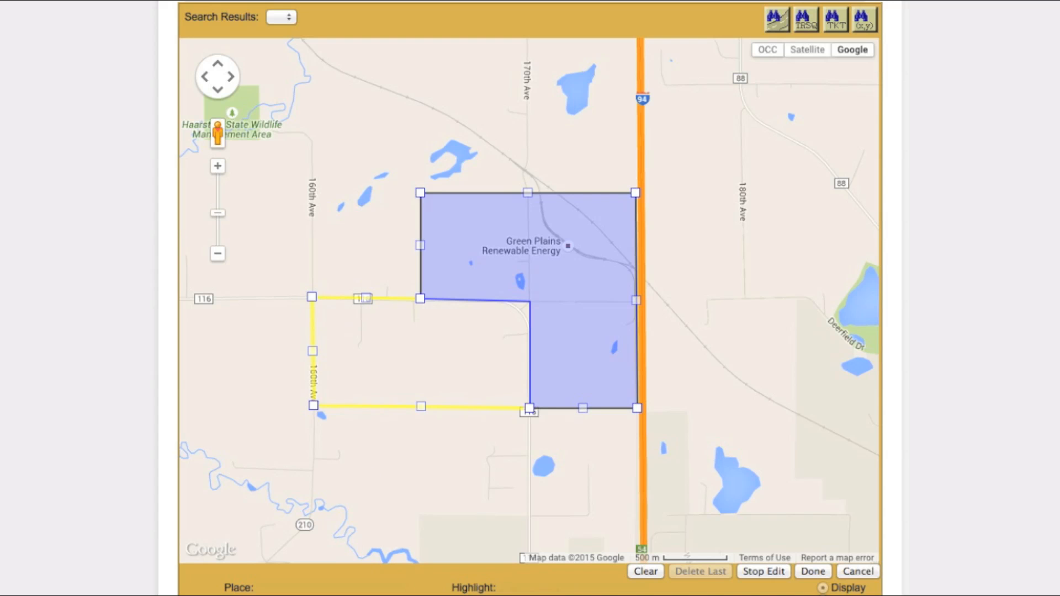
Finish the polygon edit, verify it on the OCC map and save it with activation date 08/29/2015 and comment Modify
left_click(812, 572)
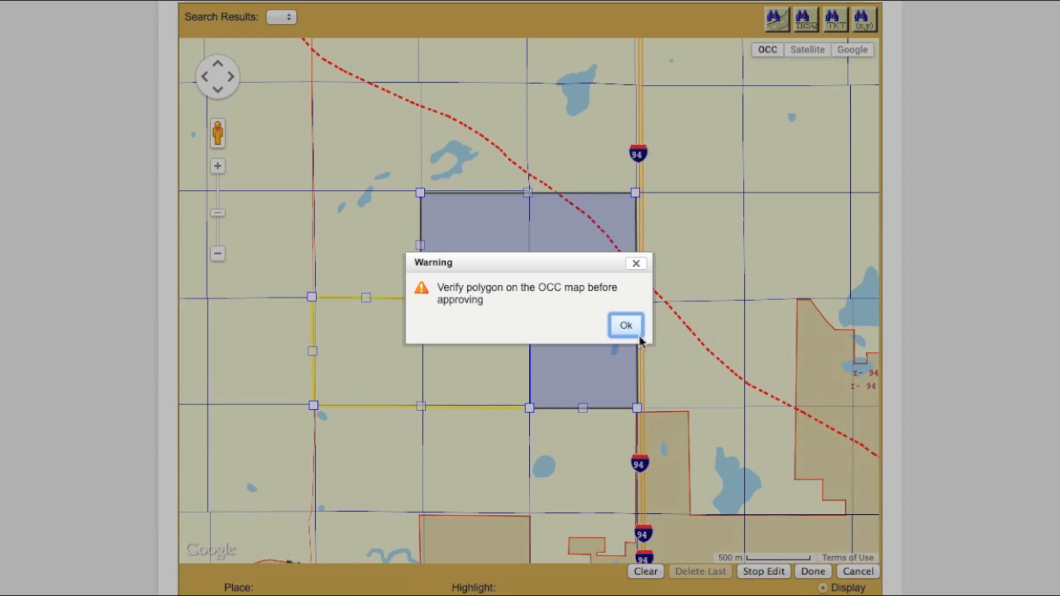
left_click(626, 326)
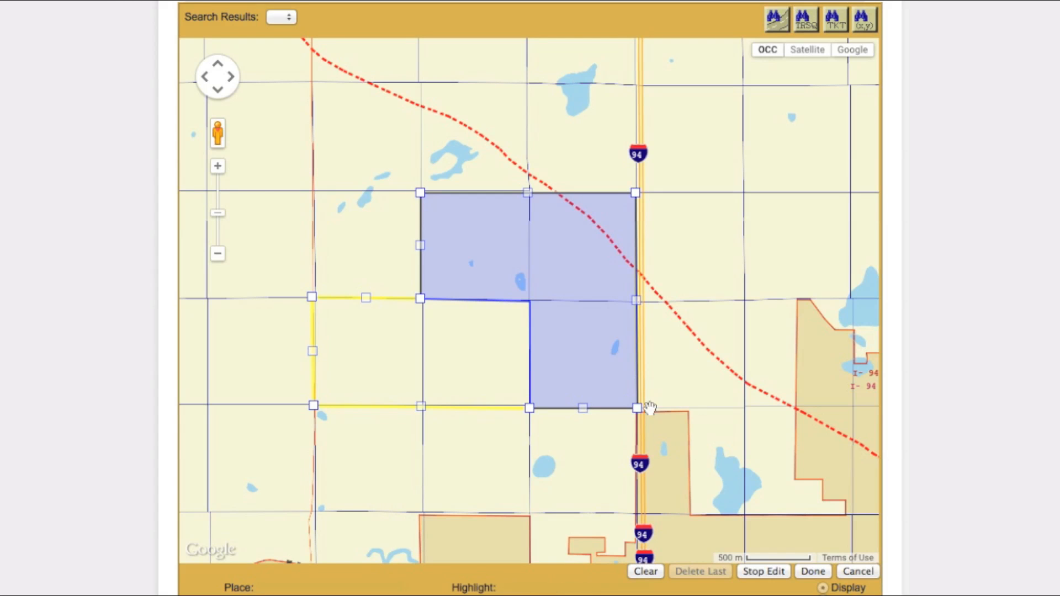
left_click(805, 574)
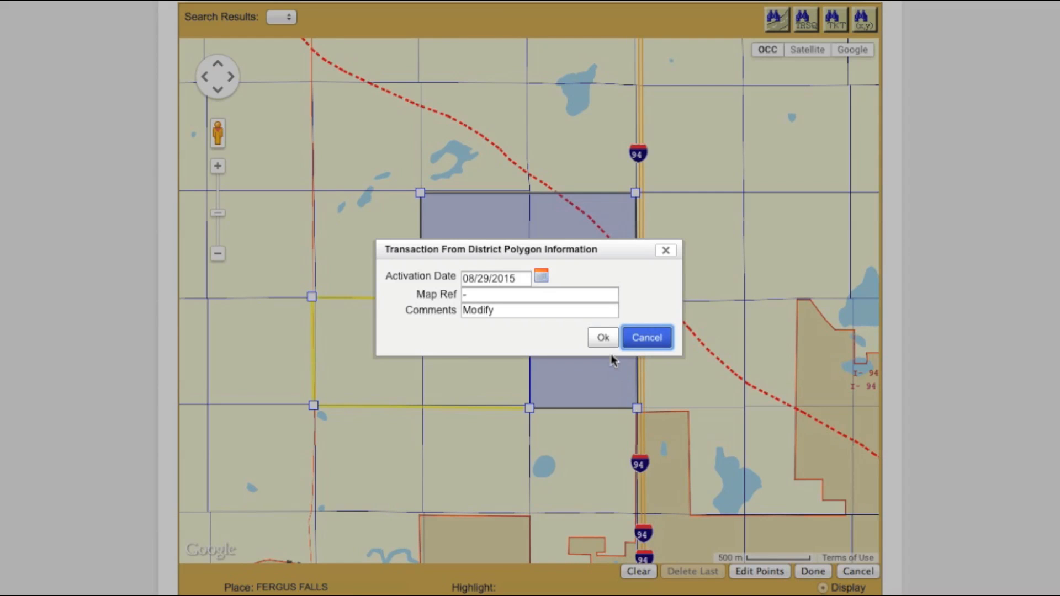
left_click(603, 338)
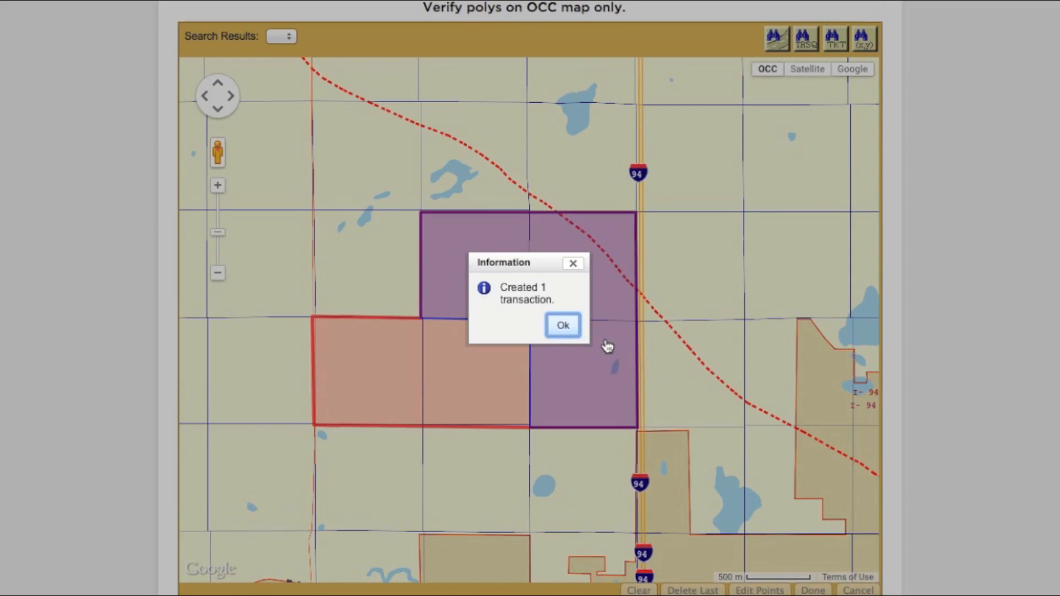
left_click(563, 326)
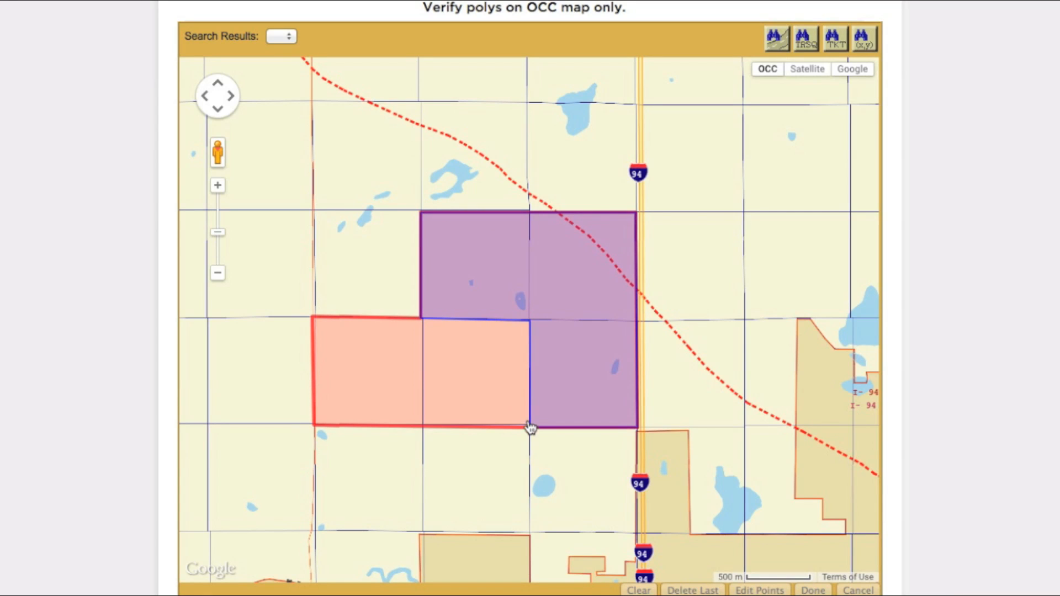
Inspect the record information of the red modified polygon on the map, then close it
left_click(359, 374)
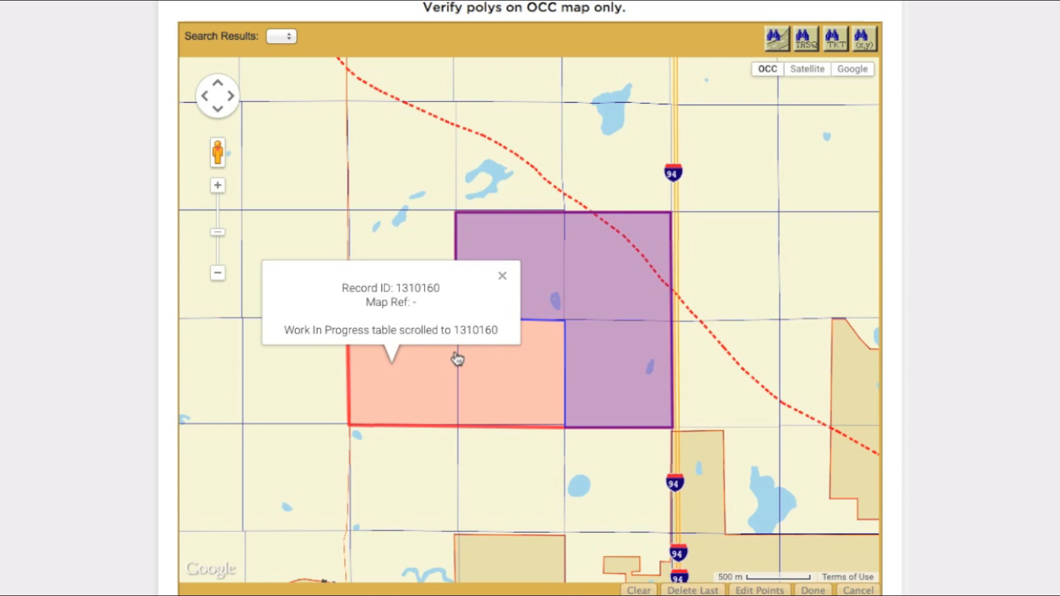
left_click(503, 277)
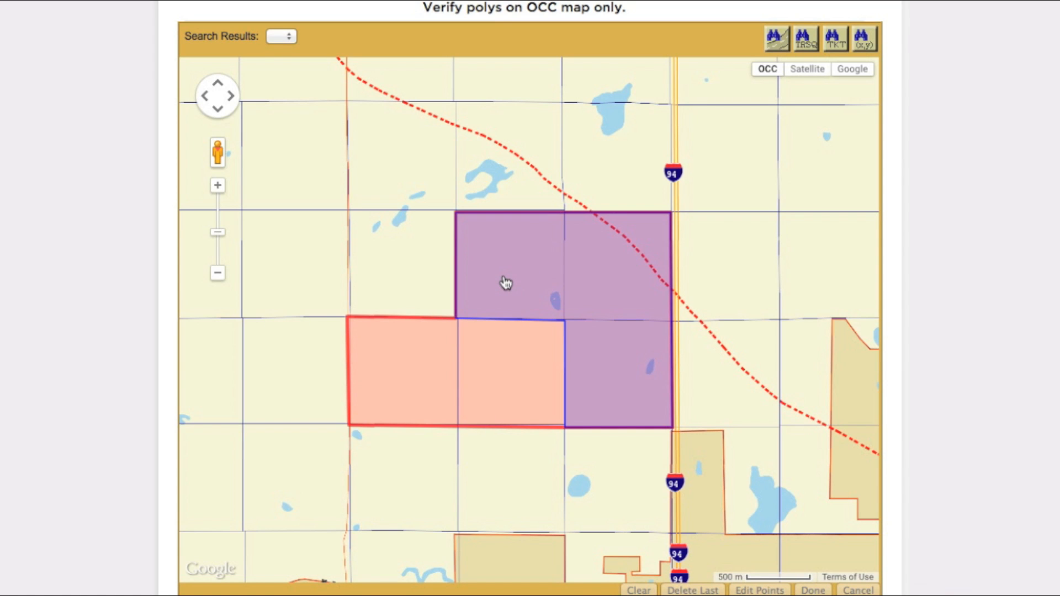
Submit the modified record 1310160 from Work In Progress for verification, with activation date 08/29/2015 and comment Submit
scroll(996, 294, "up", 10)
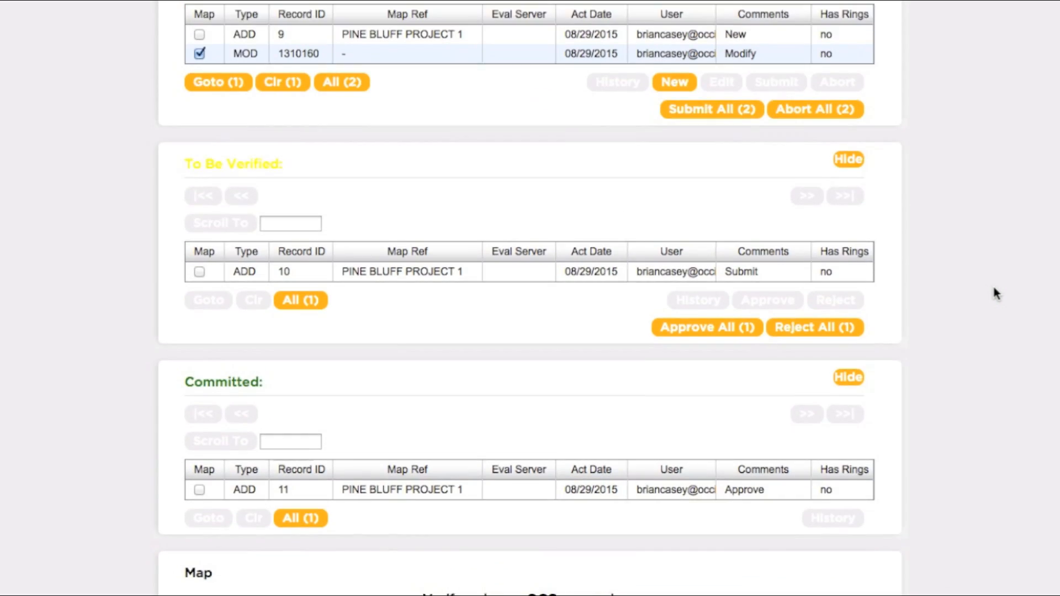
scroll(996, 293, "up", 4)
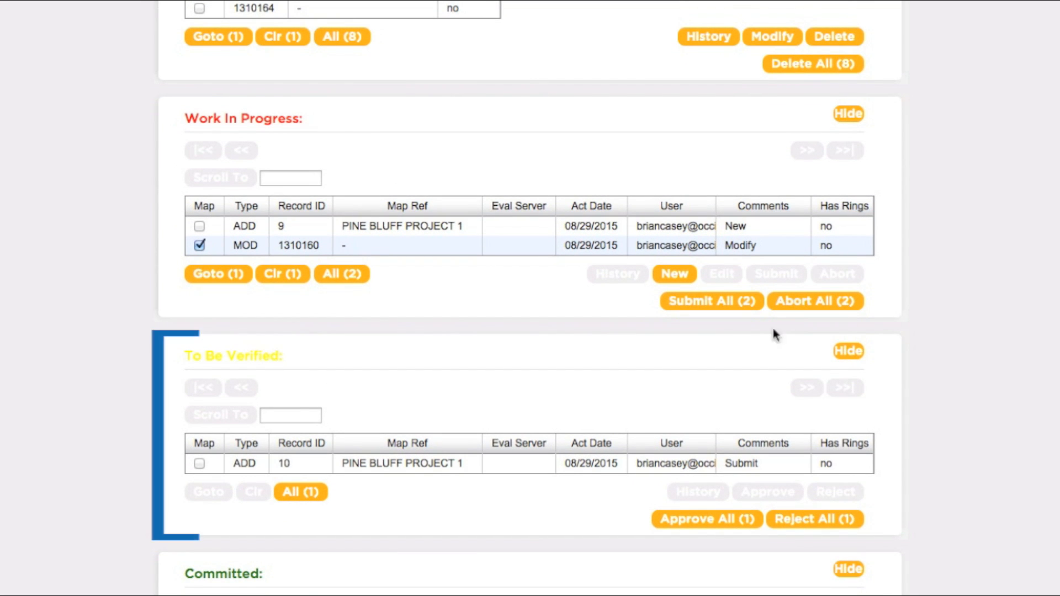
left_click(199, 246)
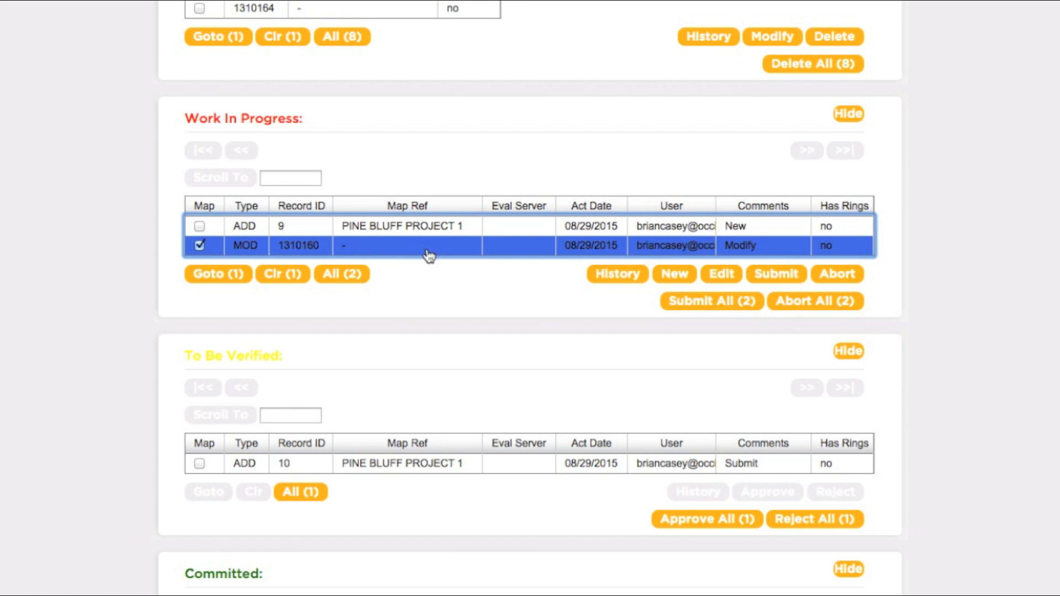
left_click(771, 275)
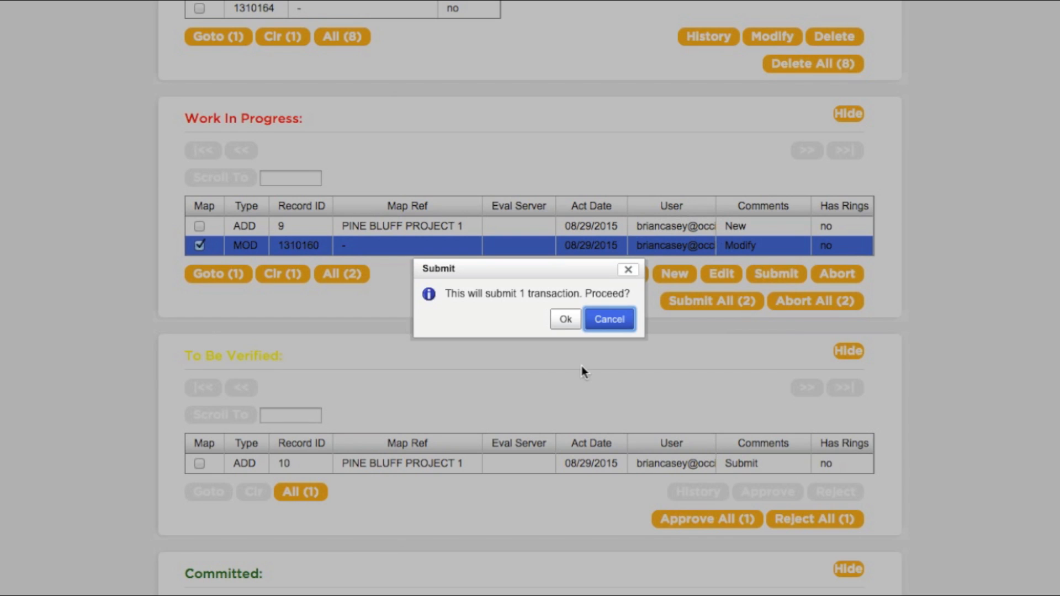
left_click(567, 323)
left_click(604, 329)
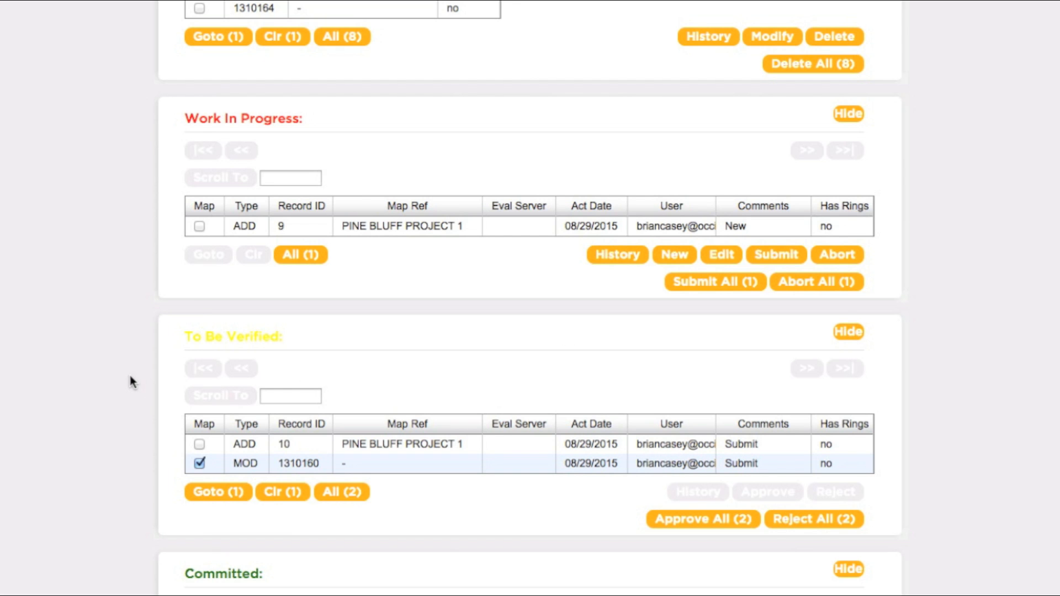
Select record 1310160 among the records to be verified, inspect its yellow polygon's record information on the map and close it
left_click(200, 463)
scroll(130, 480, "down", 5)
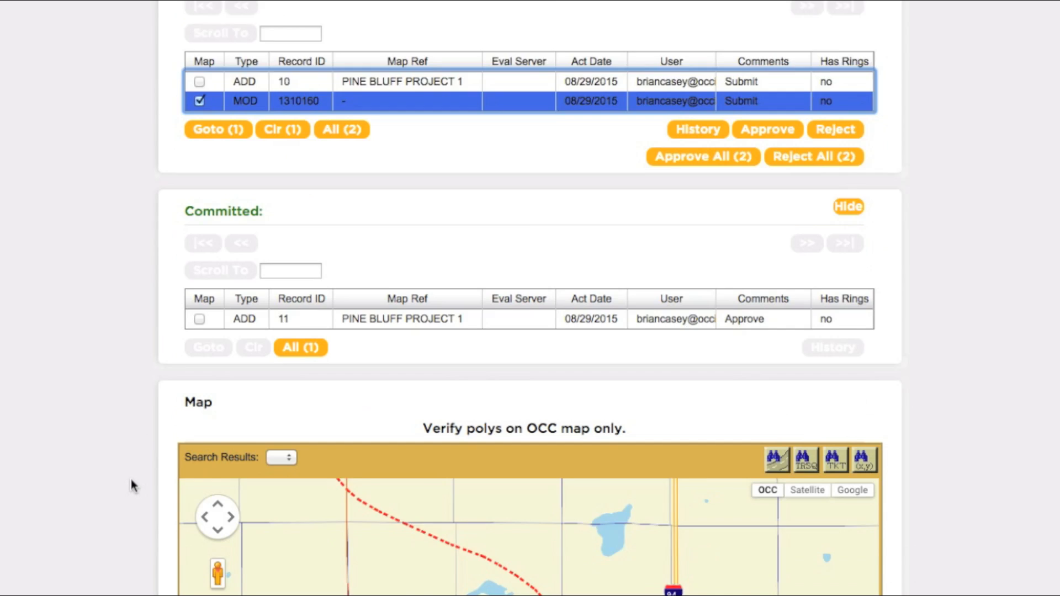
scroll(130, 476, "down", 8)
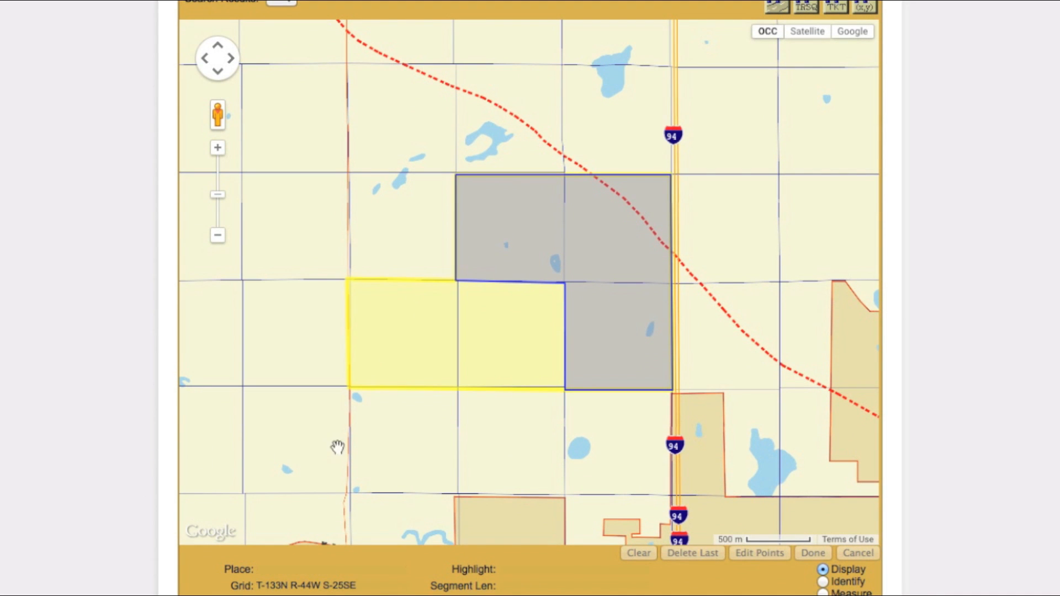
left_click(401, 359)
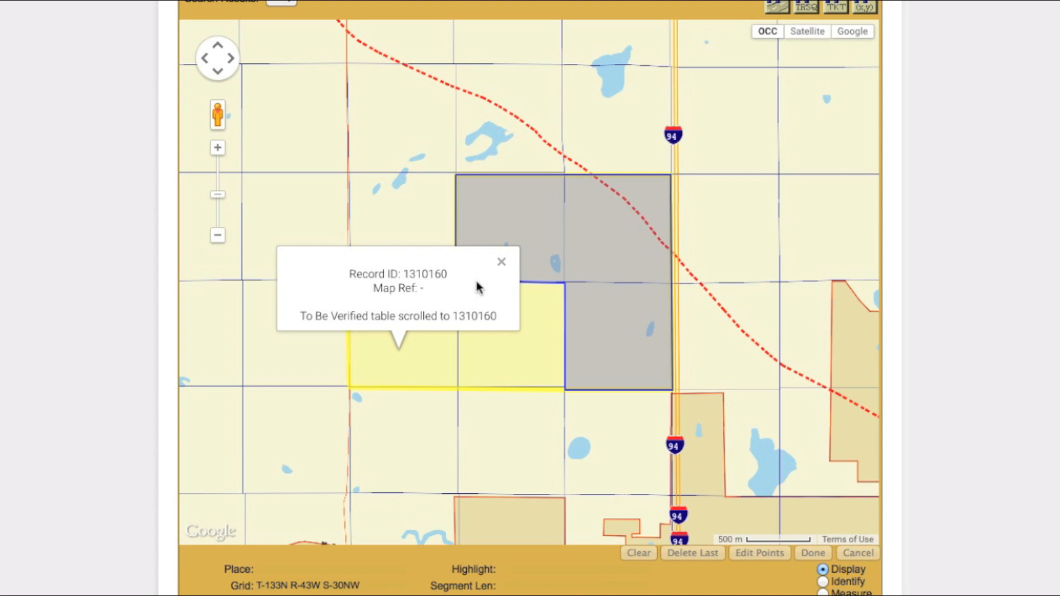
left_click(502, 262)
Approve the modified record 1310160 awaiting verification, with activation date 08/29/2015 and comment Approve
scroll(1055, 280, "up", 10)
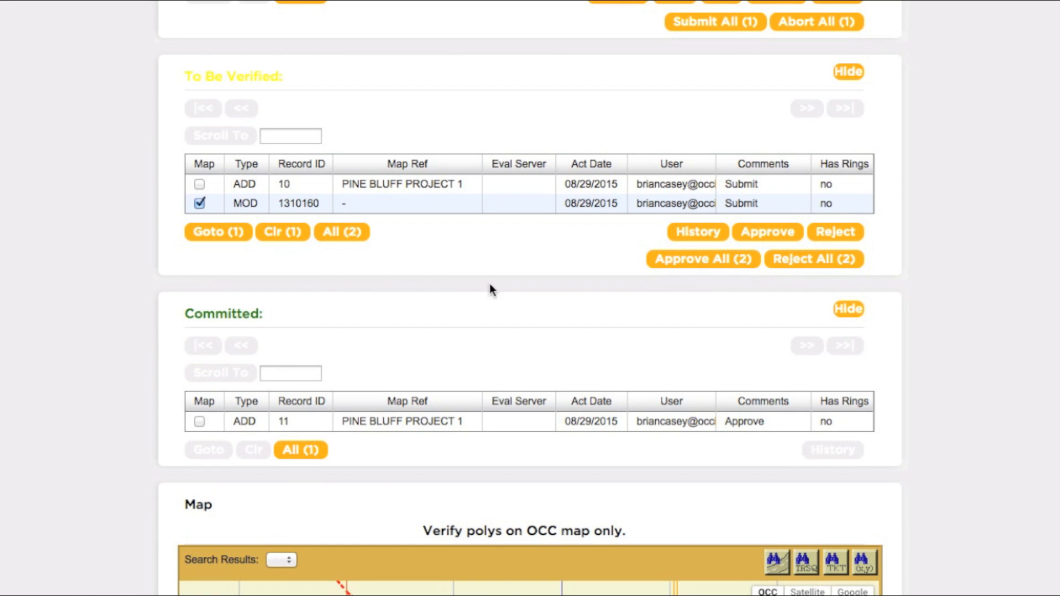
left_click(203, 203)
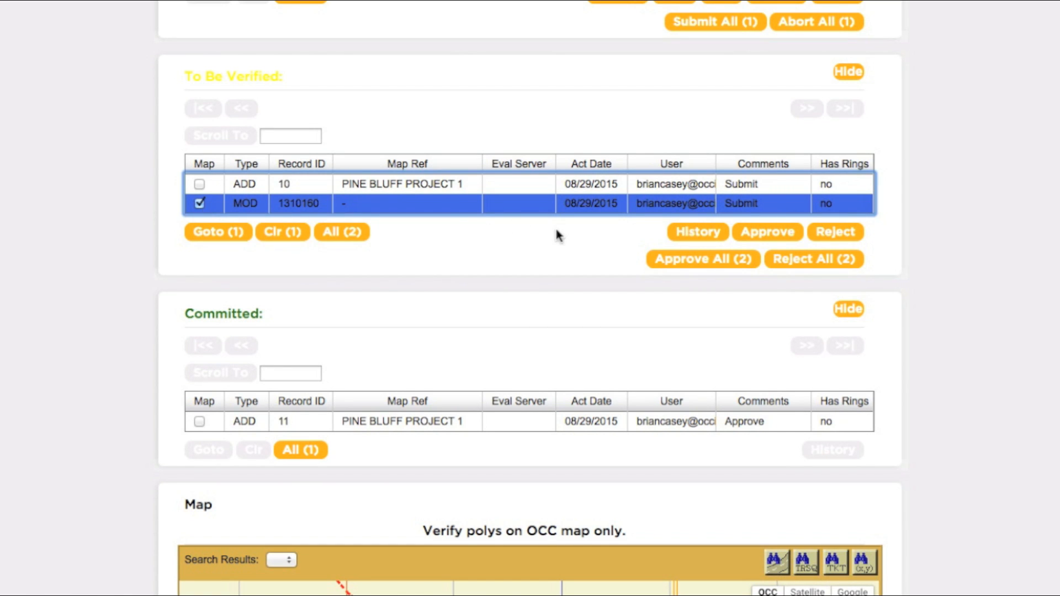
left_click(757, 242)
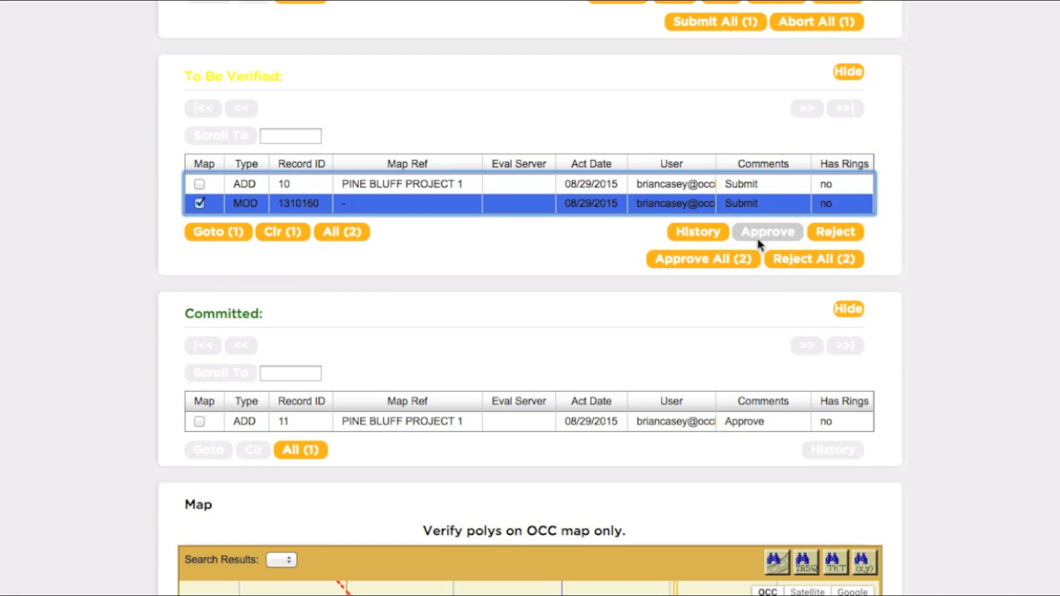
left_click(559, 329)
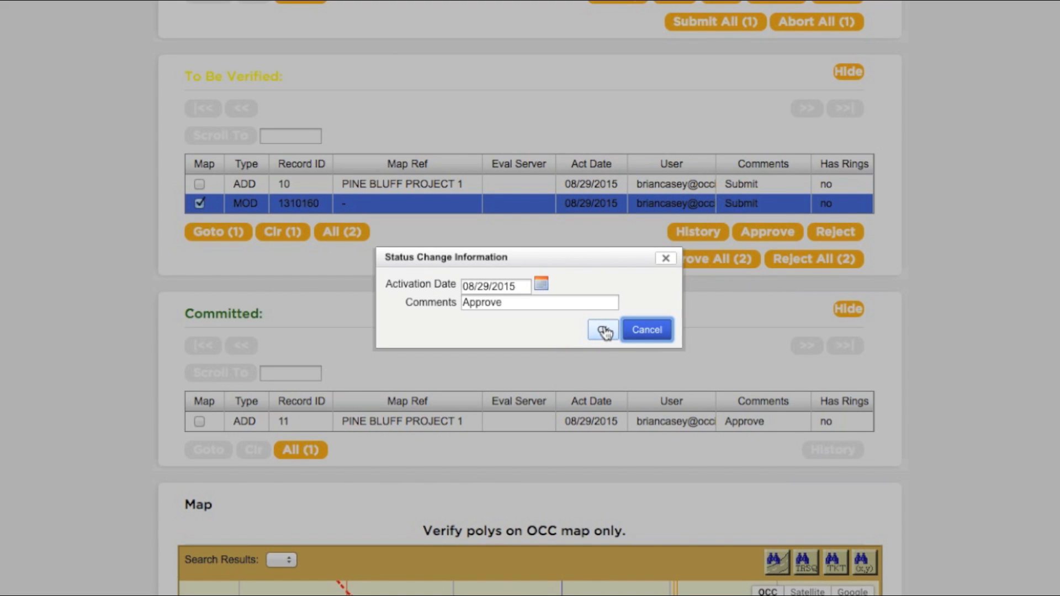
left_click(603, 330)
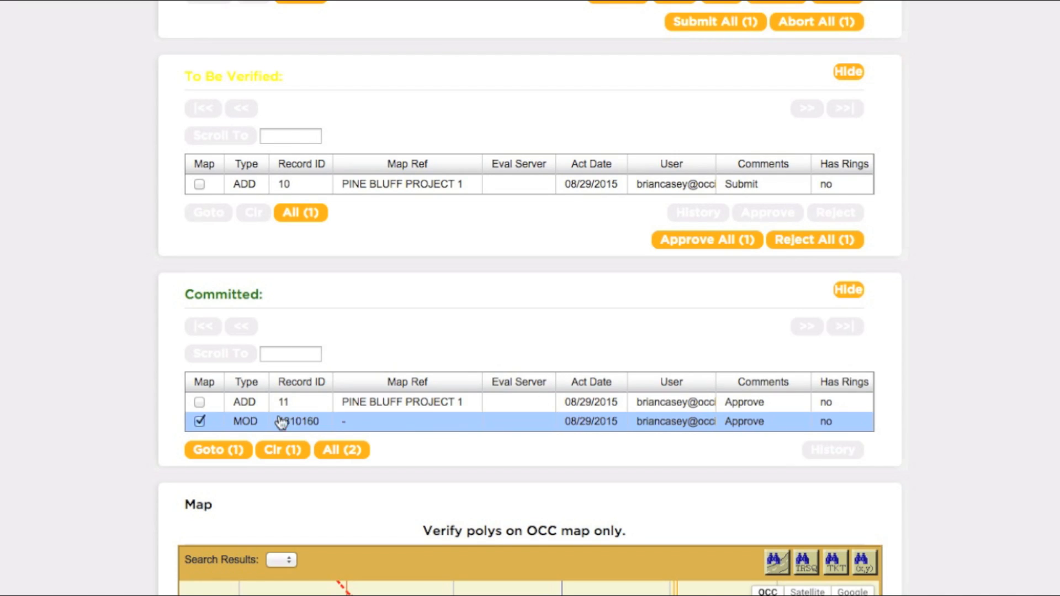
Select the committed modification record 1310160 and inspect the record information of its green polygon on the map
left_click(199, 421)
left_click(200, 421)
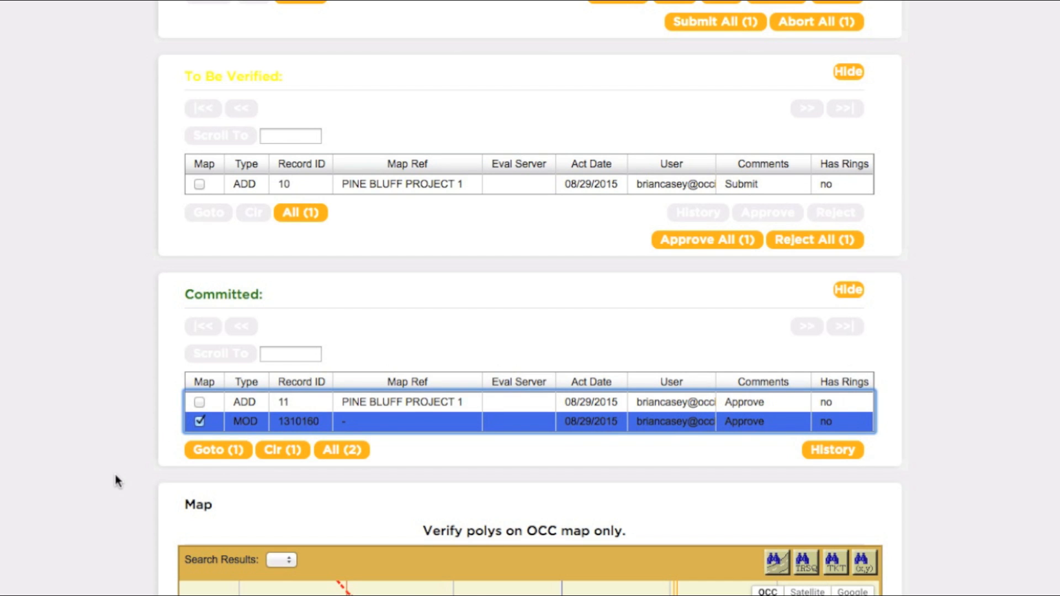
scroll(113, 484, "down", 10)
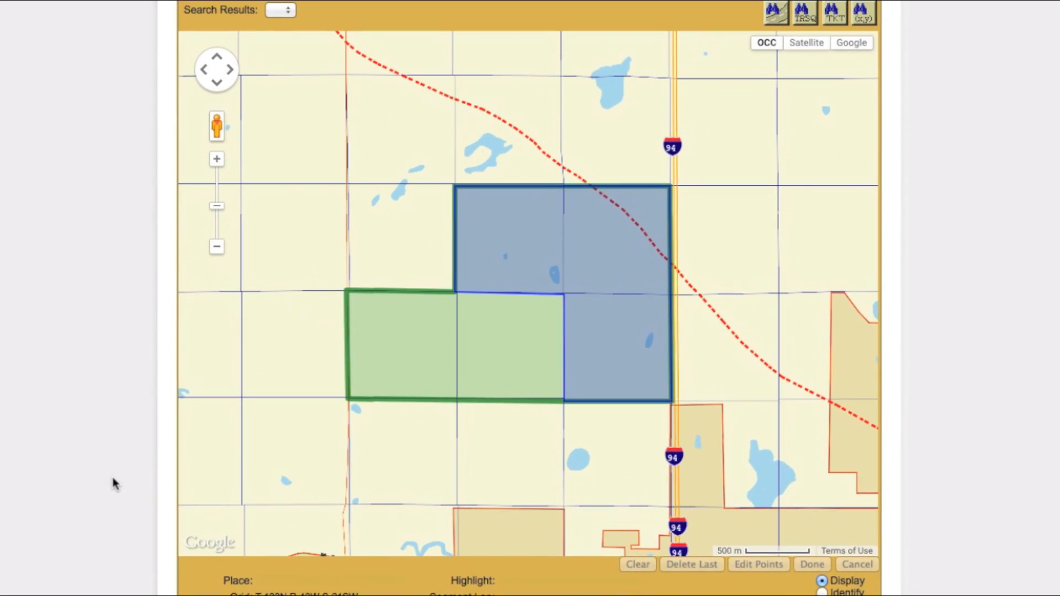
left_click(395, 386)
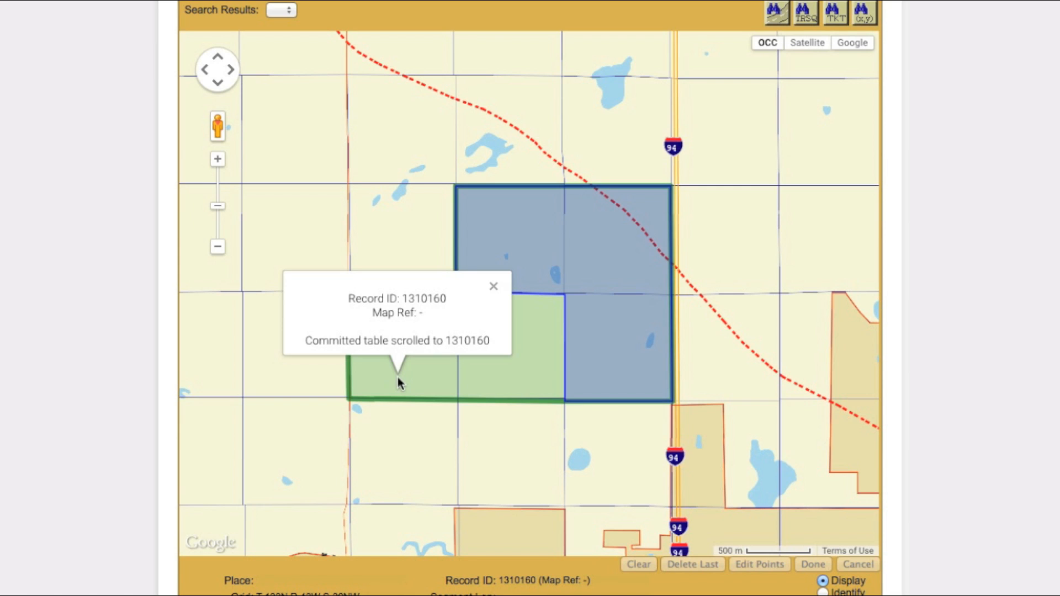